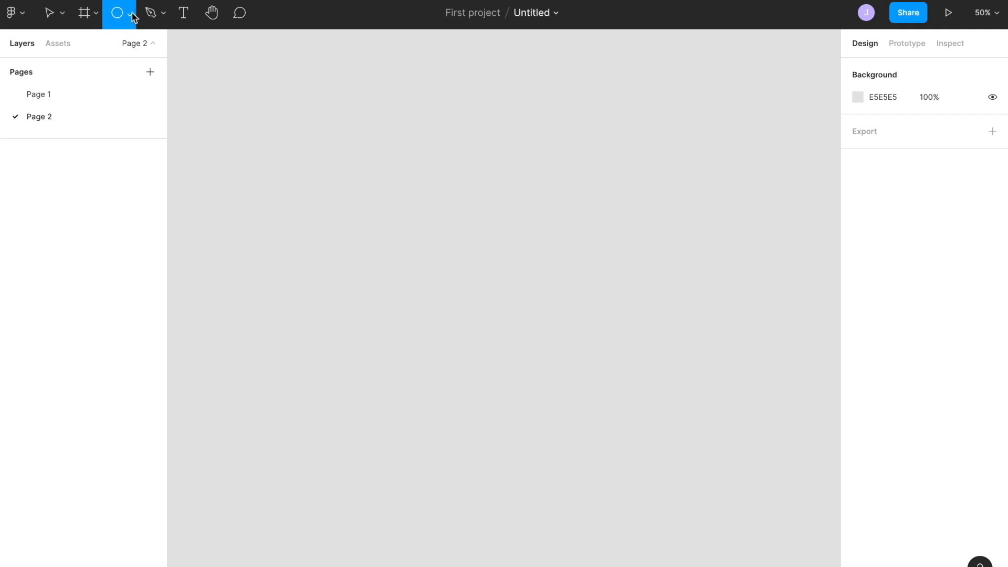
# - Draw a circle about 554 × 554 with the Ellipse tool and move it to about X -295, Y -574
pyautogui.click(132, 12)
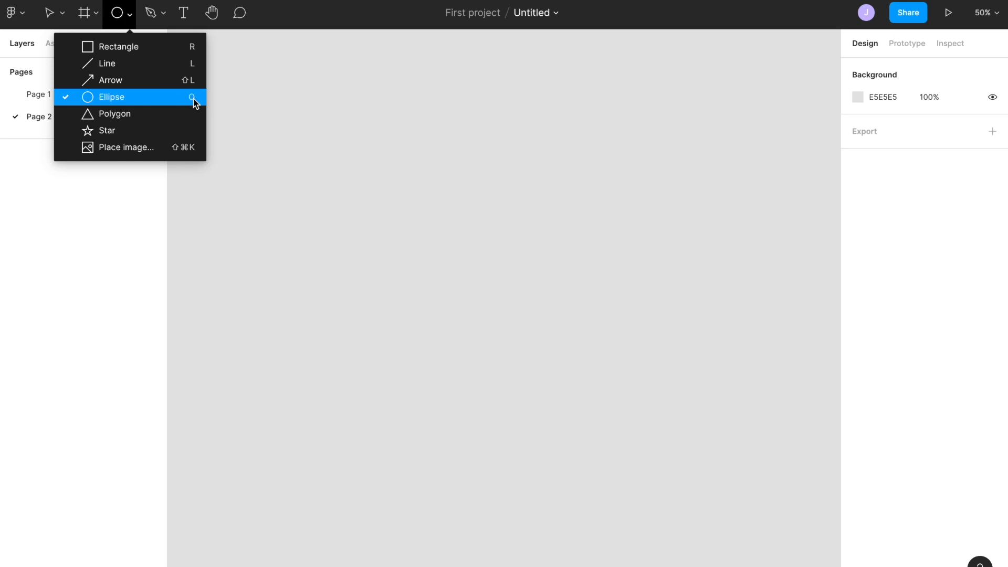
pyautogui.click(134, 98)
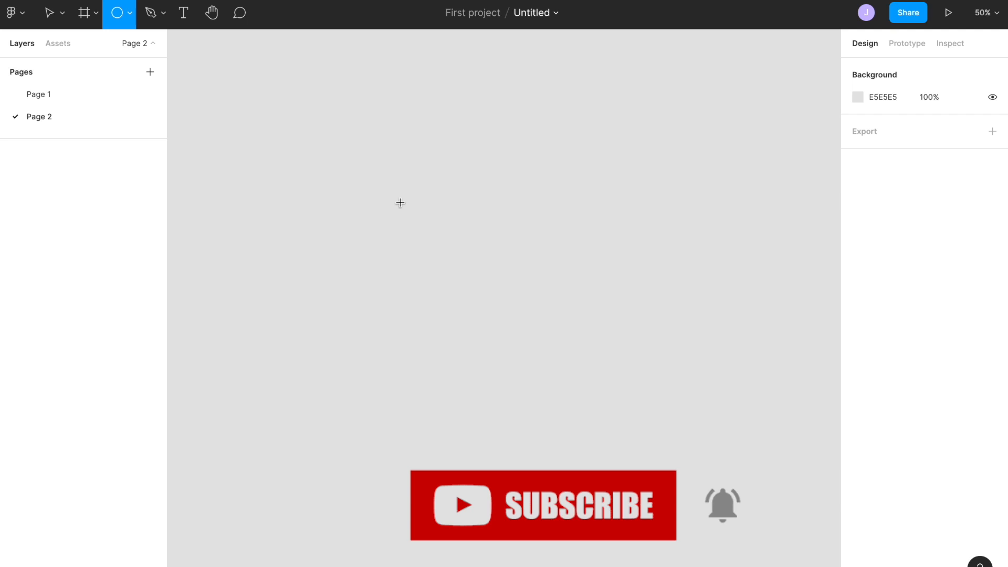
pyautogui.moveTo(400, 202)
pyautogui.mouseDown()
pyautogui.moveTo(432, 249)
pyautogui.moveTo(498, 293)
pyautogui.mouseUp()
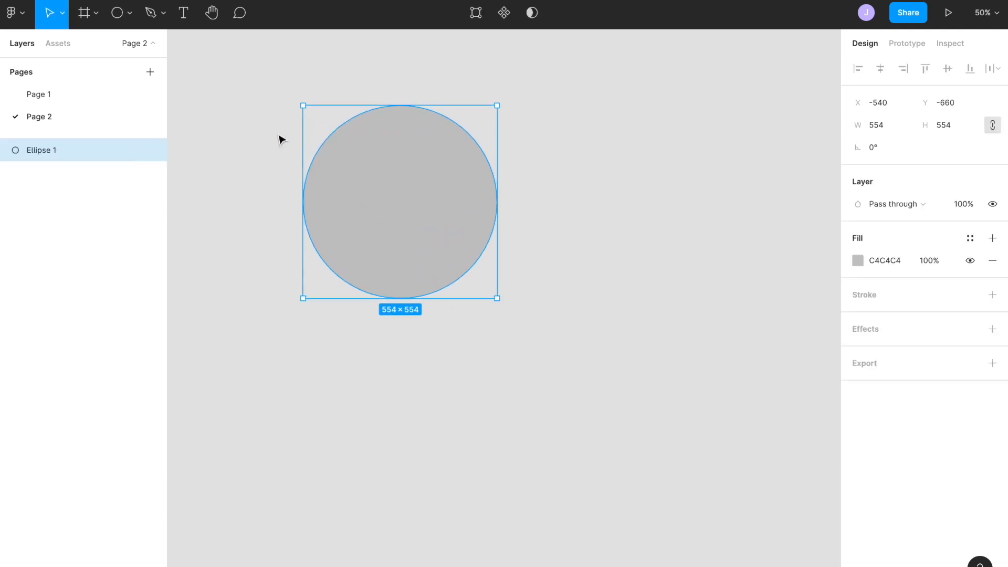
pyautogui.moveTo(402, 194); pyautogui.dragTo(485, 226)
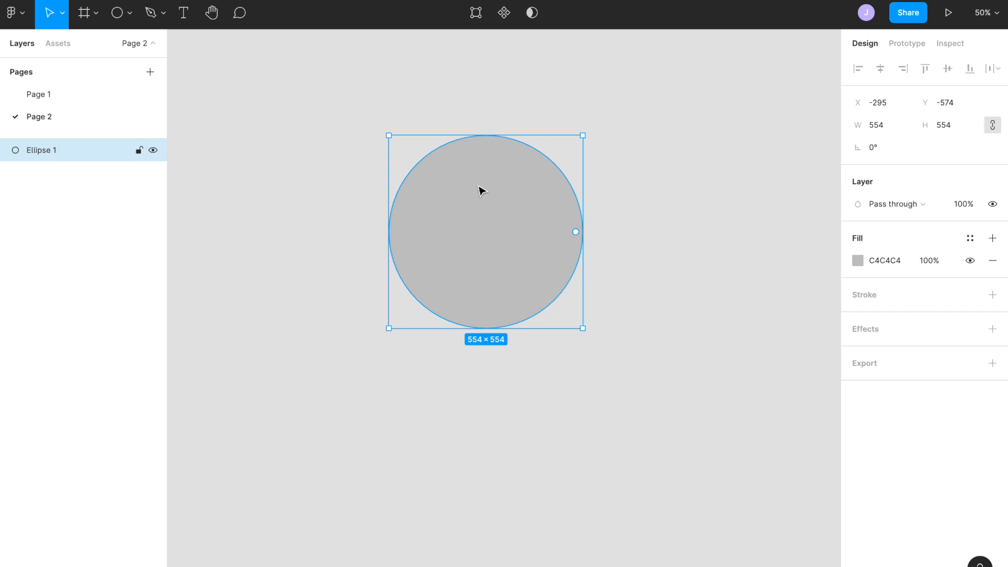
pyautogui.click(336, 174)
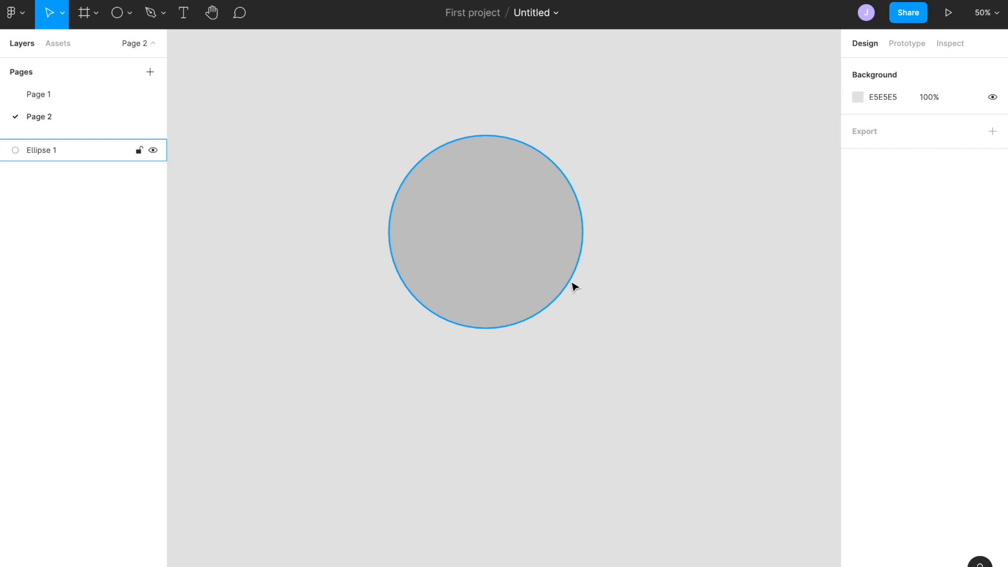
# - Fill the circle with a random photo from the Unsplash plugin's animal preset and close the plugin
pyautogui.click(519, 263)
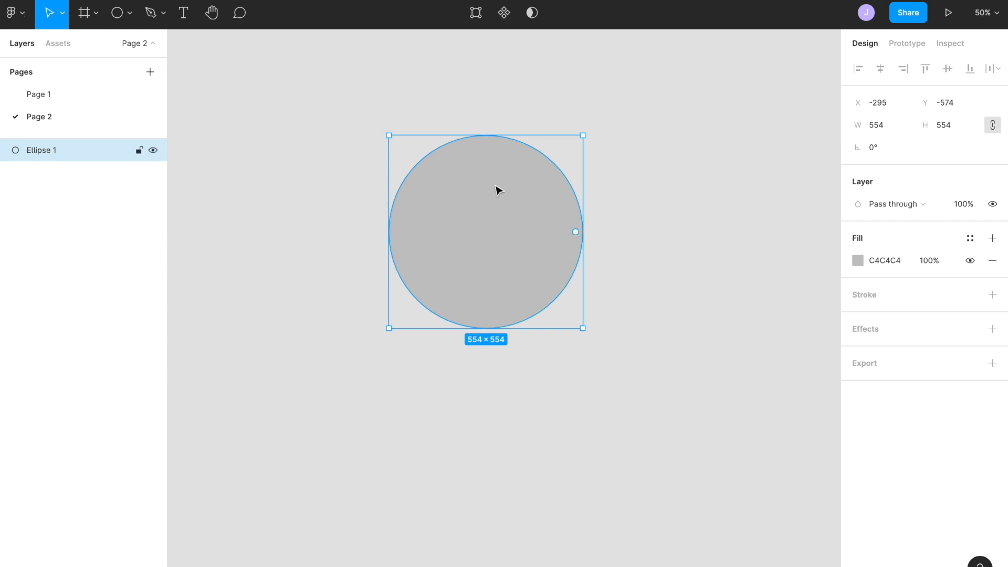
pyautogui.click(15, 19)
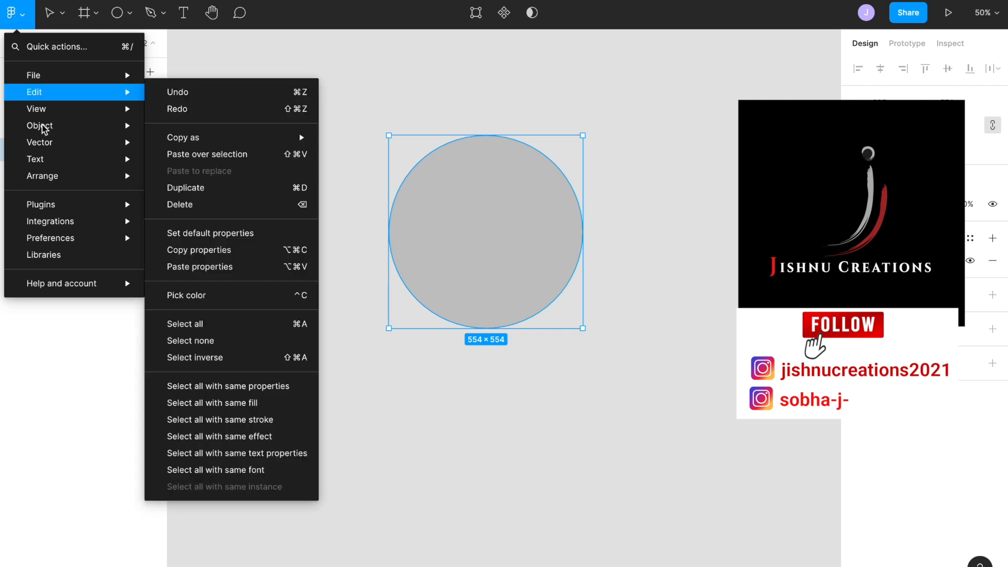
pyautogui.moveTo(59, 205)
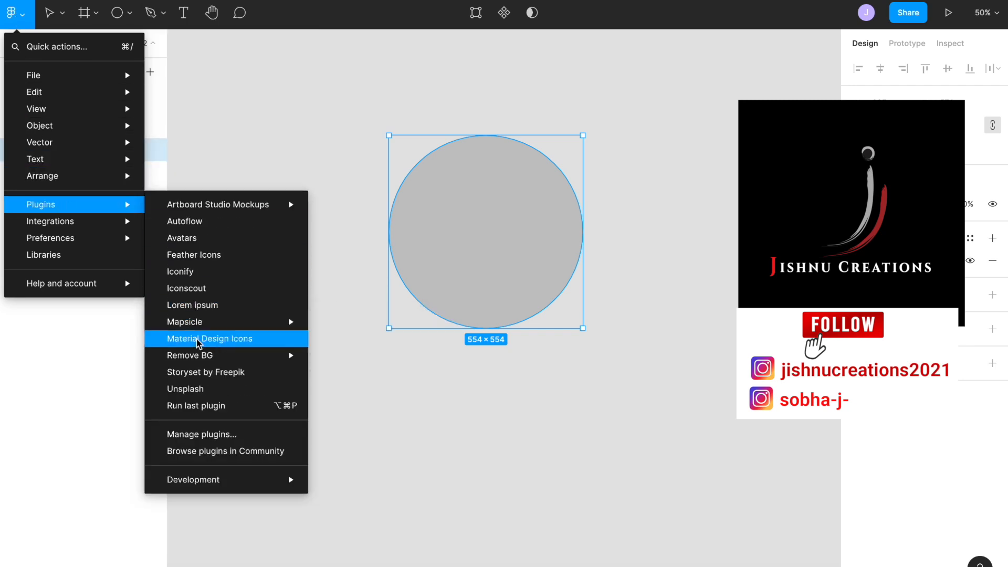
pyautogui.click(192, 389)
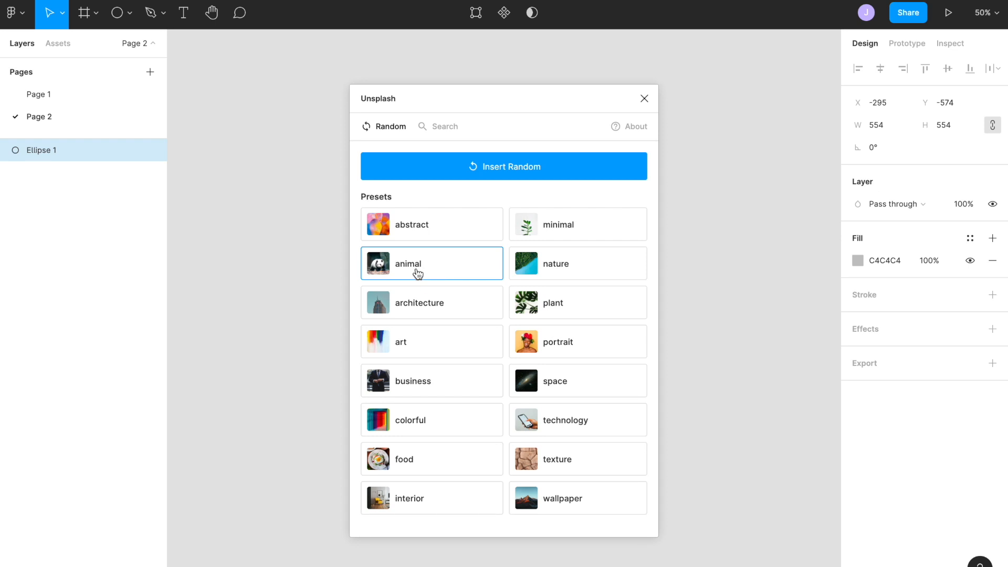
pyautogui.click(416, 269)
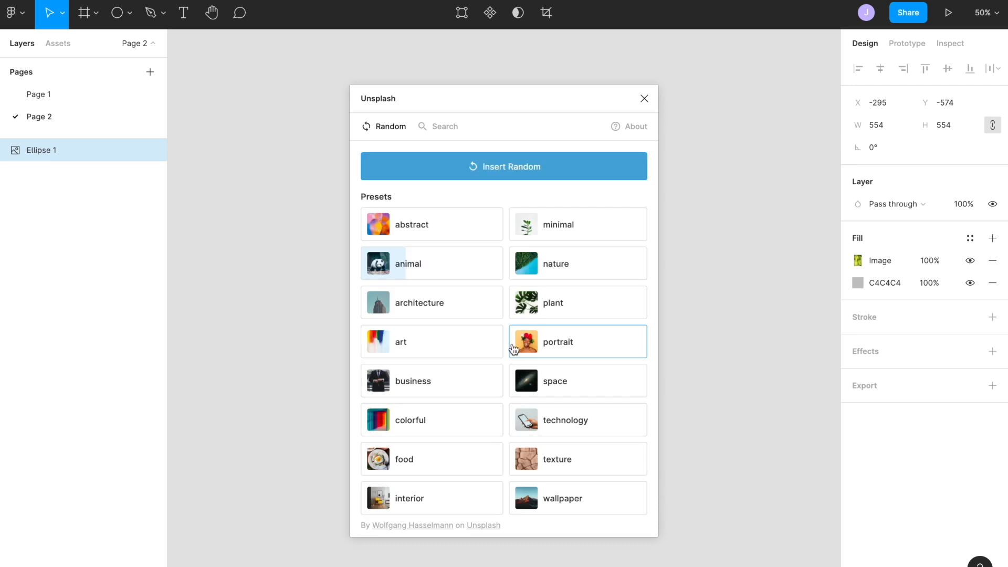
pyautogui.click(643, 97)
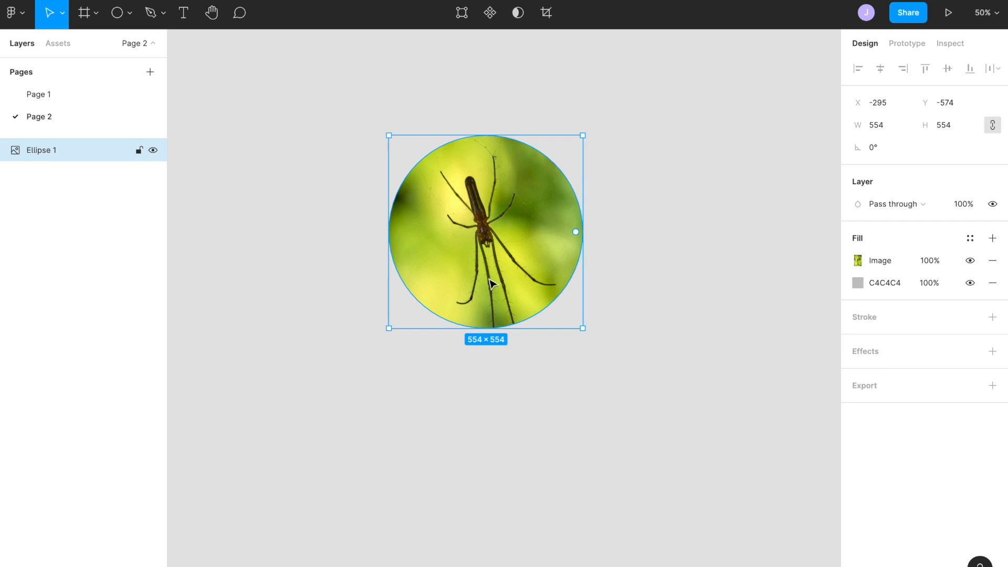
# - Move the photo-filled circle around the canvas to about X -502, Y -656
pyautogui.moveTo(495, 287)
pyautogui.mouseDown()
pyautogui.moveTo(501, 349)
pyautogui.moveTo(475, 310)
pyautogui.moveTo(482, 333)
pyautogui.moveTo(479, 285)
pyautogui.mouseUp()
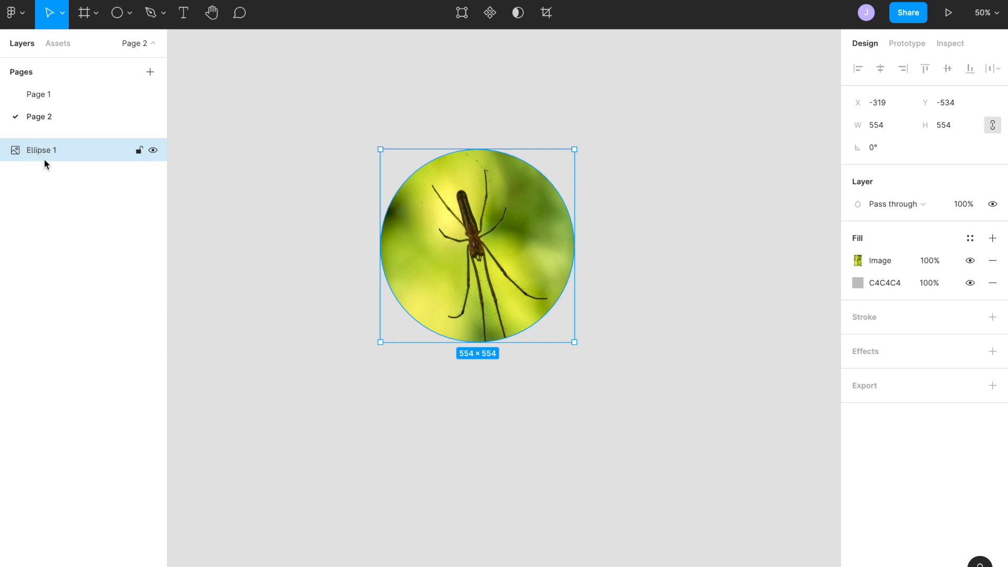
pyautogui.moveTo(475, 259); pyautogui.dragTo(455, 234)
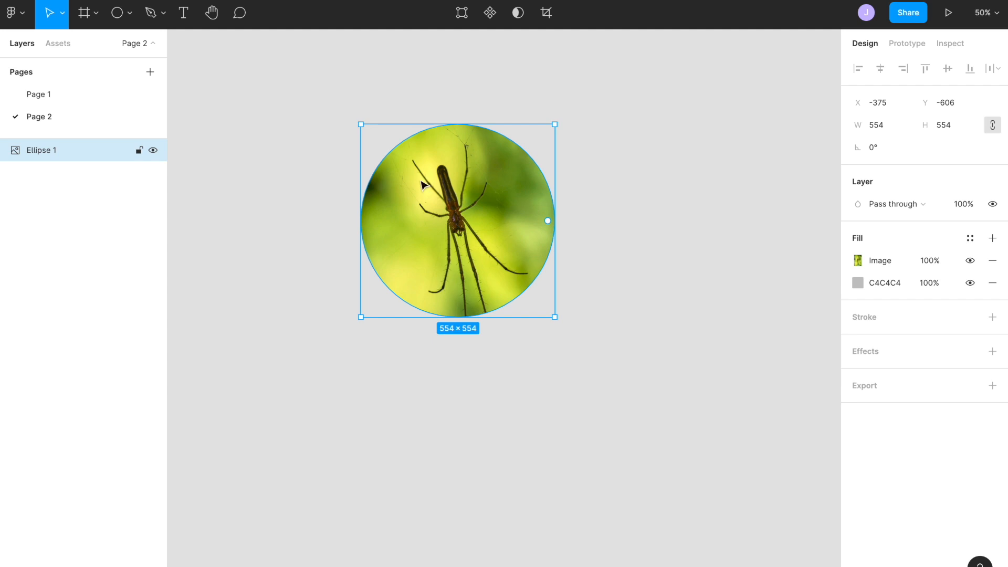
pyautogui.scroll(3, 453, 204)
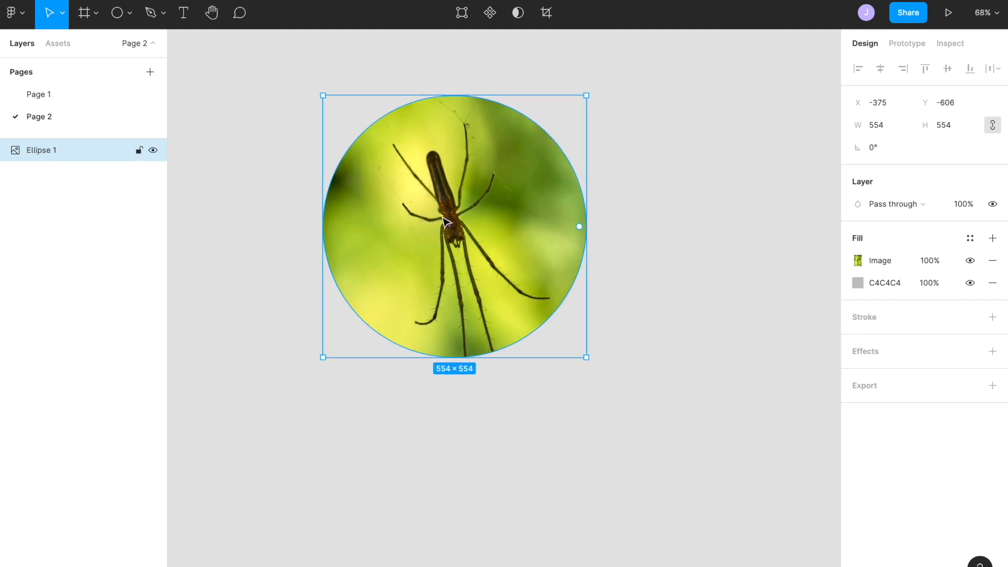
pyautogui.scroll(-5, 437, 216)
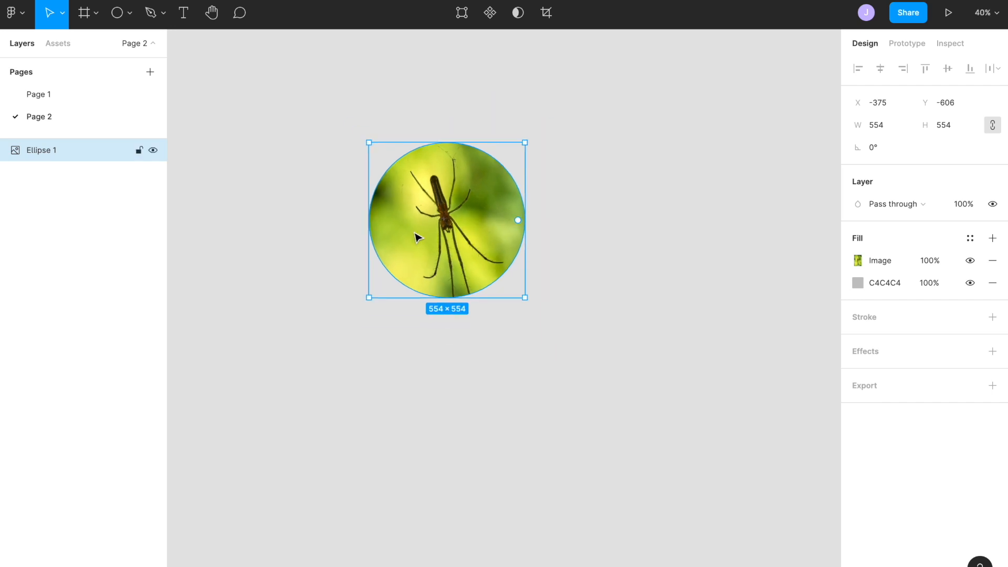
pyautogui.moveTo(452, 255); pyautogui.dragTo(417, 240)
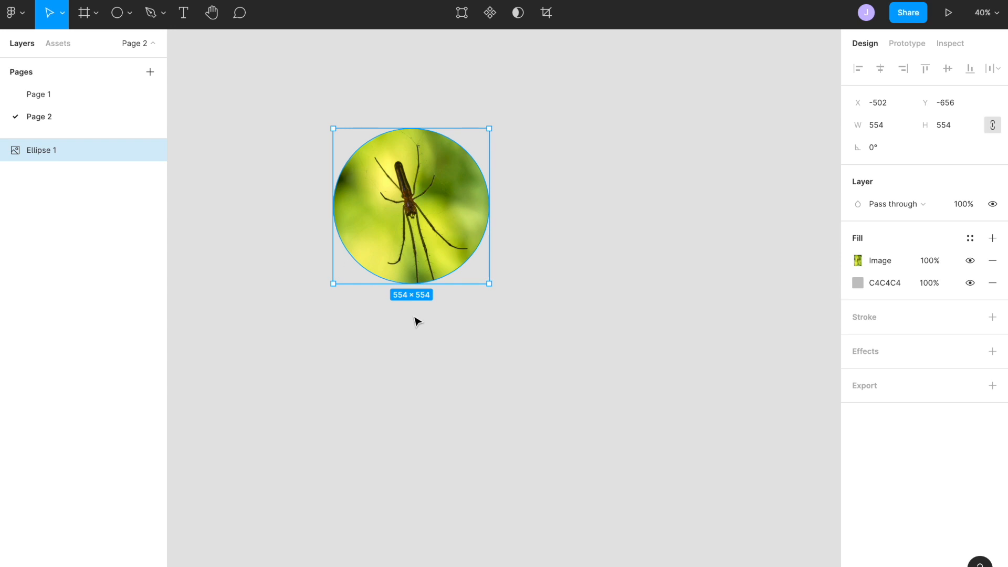
# - Undo the circle's moves and its animal photo fill, then deselect the circle
pyautogui.hotkey('ctrl', 'z')
pyautogui.hotkey('ctrl', 'z')
pyautogui.hotkey('ctrl', 'z')
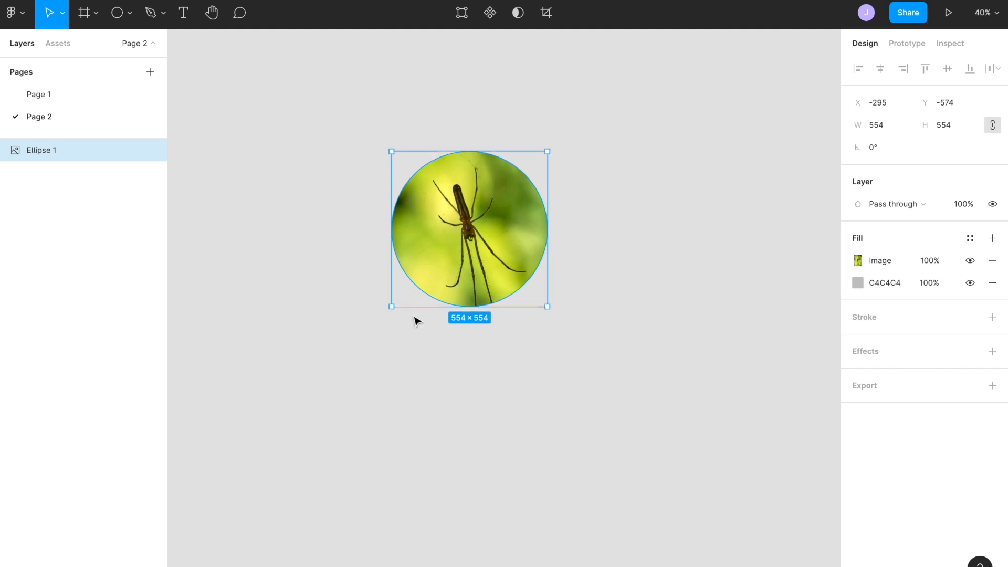
pyautogui.hotkey('ctrl', 'z')
pyautogui.click(418, 320)
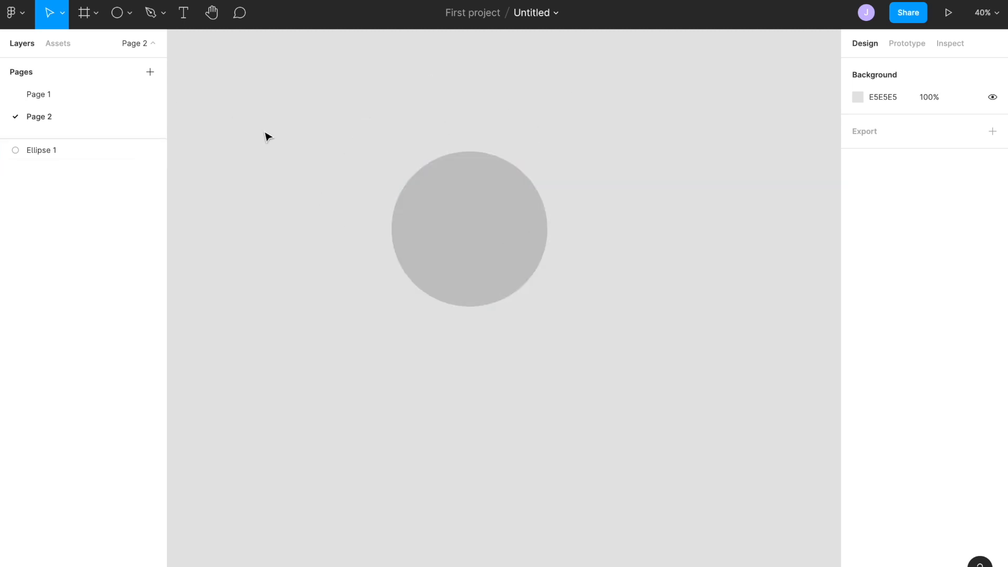
# - With nothing selected, insert a random photo from the Unsplash plugin's architecture preset as a separate layer and close the plugin
pyautogui.click(14, 22)
pyautogui.moveTo(90, 181)
pyautogui.moveTo(90, 207)
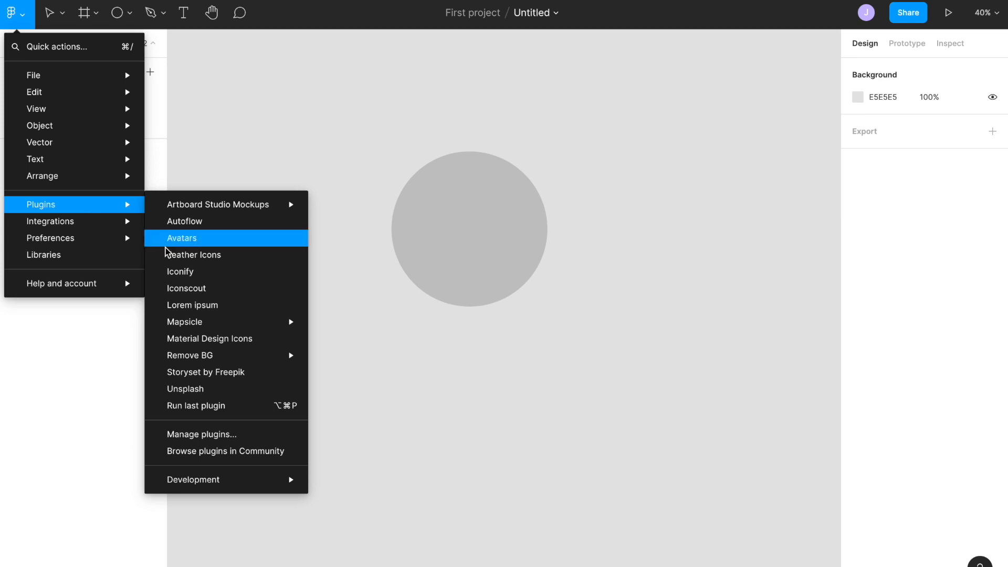
pyautogui.click(179, 389)
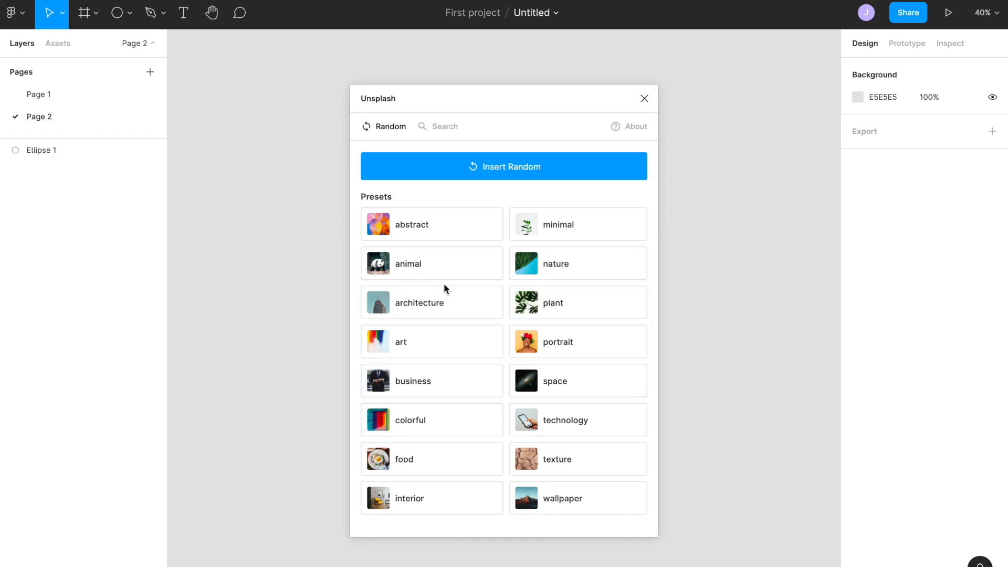
pyautogui.click(438, 297)
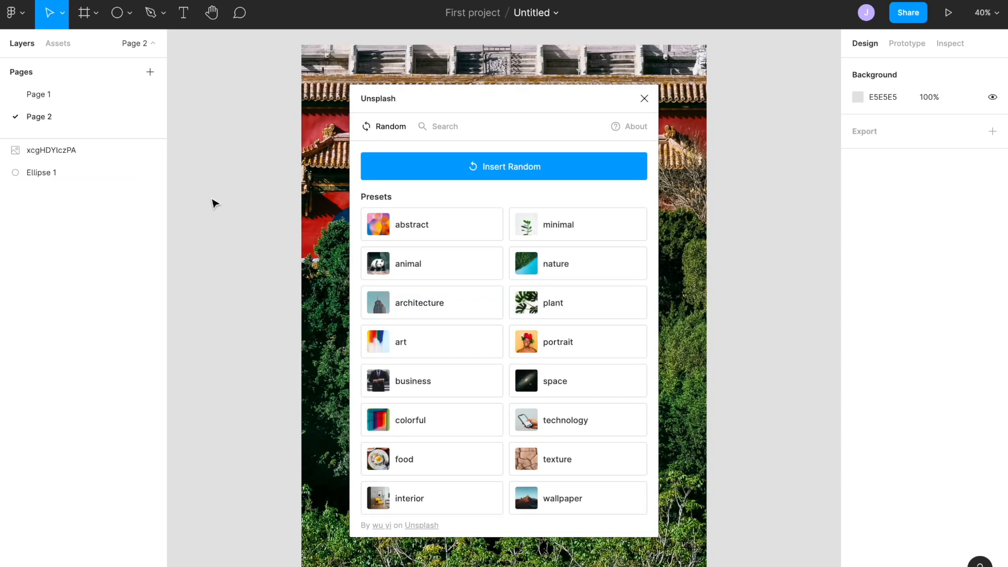
pyautogui.click(646, 99)
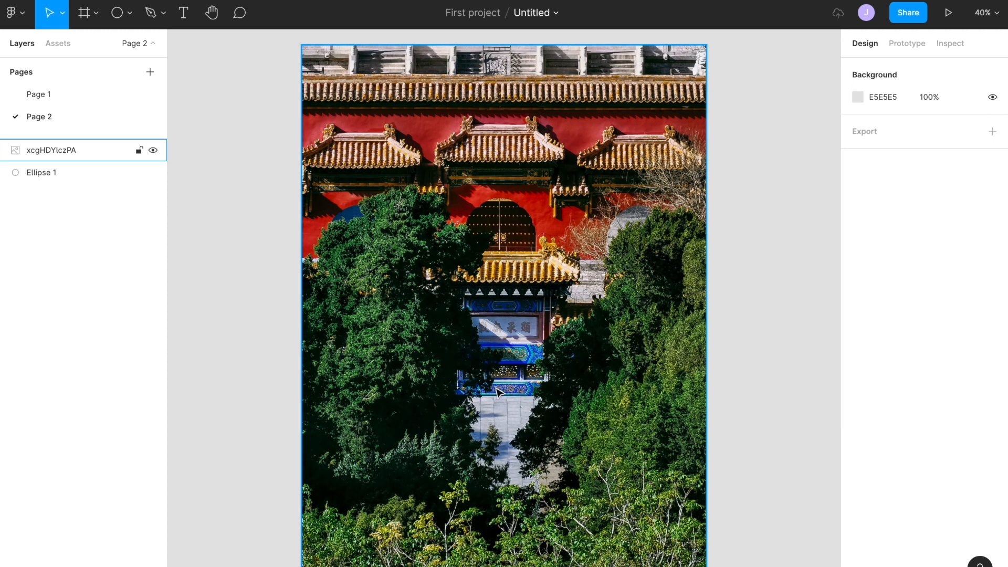
# - Scale the architecture photo down to about 759 × 1012 and place it over the circle's lower part at about X -348, Y -360
pyautogui.scroll(-3, 414, 171)
pyautogui.scroll(3, 413, 171)
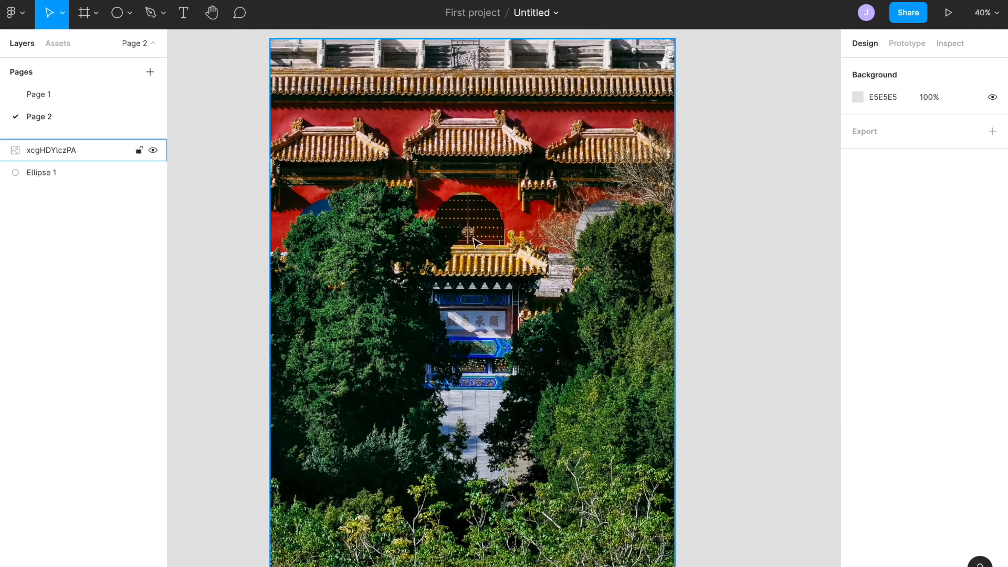
pyautogui.scroll(-3, 548, 257)
pyautogui.scroll(-2, 551, 261)
pyautogui.click(589, 310)
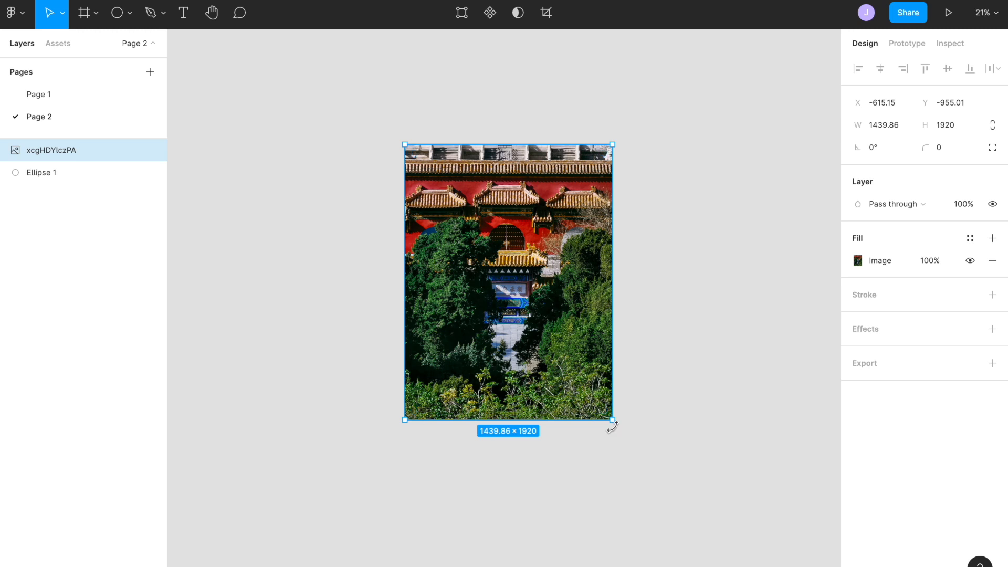
pyautogui.moveTo(611, 418); pyautogui.dragTo(541, 356)
pyautogui.moveTo(528, 284); pyautogui.dragTo(517, 303)
pyautogui.scroll(5, 519, 309)
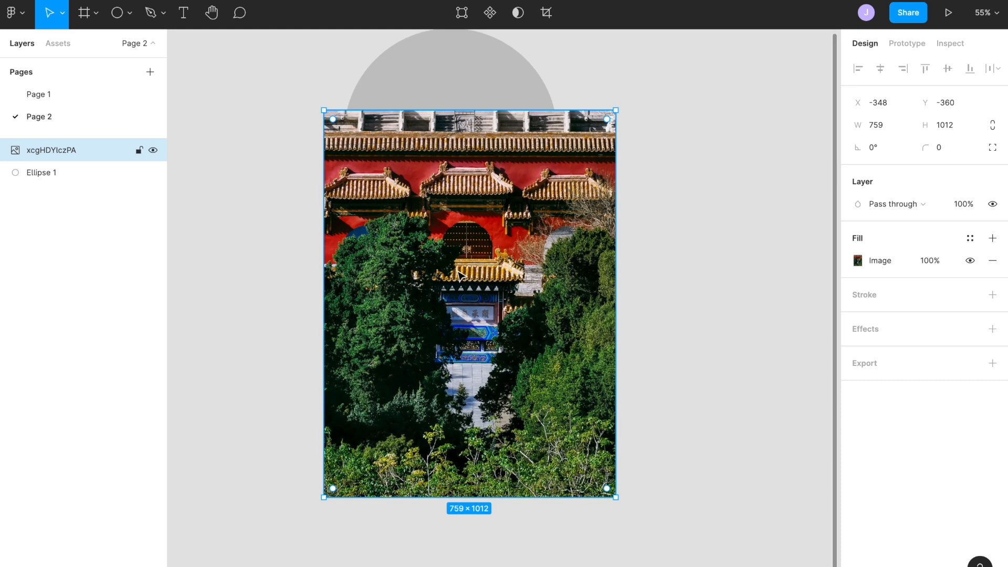
pyautogui.scroll(2, 461, 276)
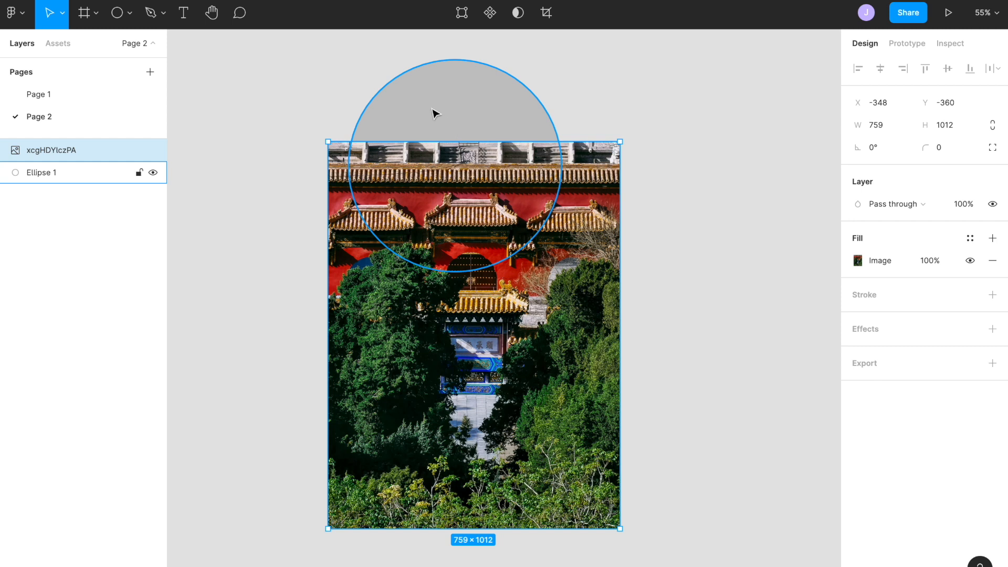
pyautogui.click(278, 90)
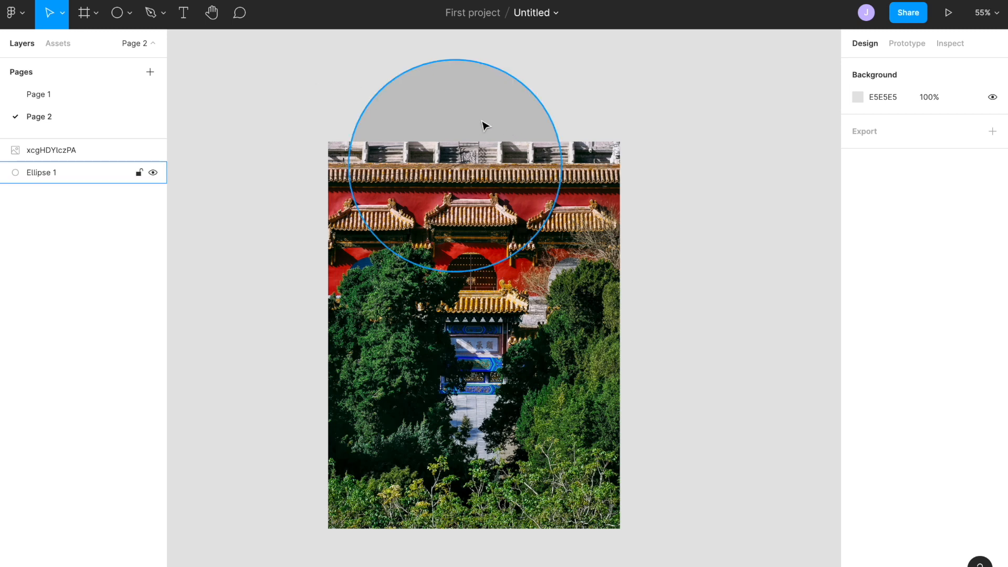
# - Duplicate the grey circle in place, keeping the copy beneath the photo layer
pyautogui.click(439, 103)
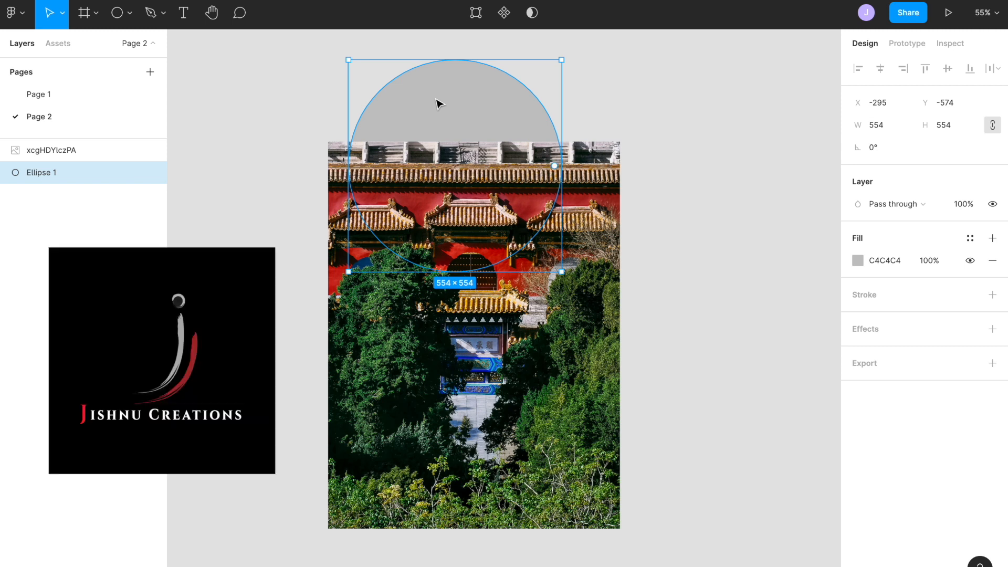
pyautogui.hotkey('ctrl', 'v')
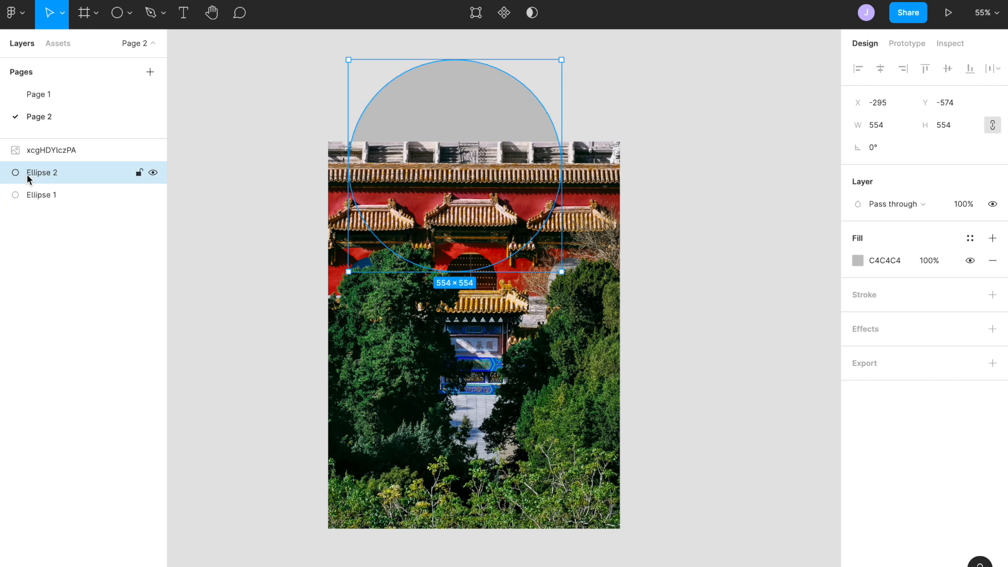
pyautogui.click(297, 195)
# - Select the photo and both circles and apply Use as mask, so the bottom circle masks the layers above it
pyautogui.scroll(-3, 297, 195)
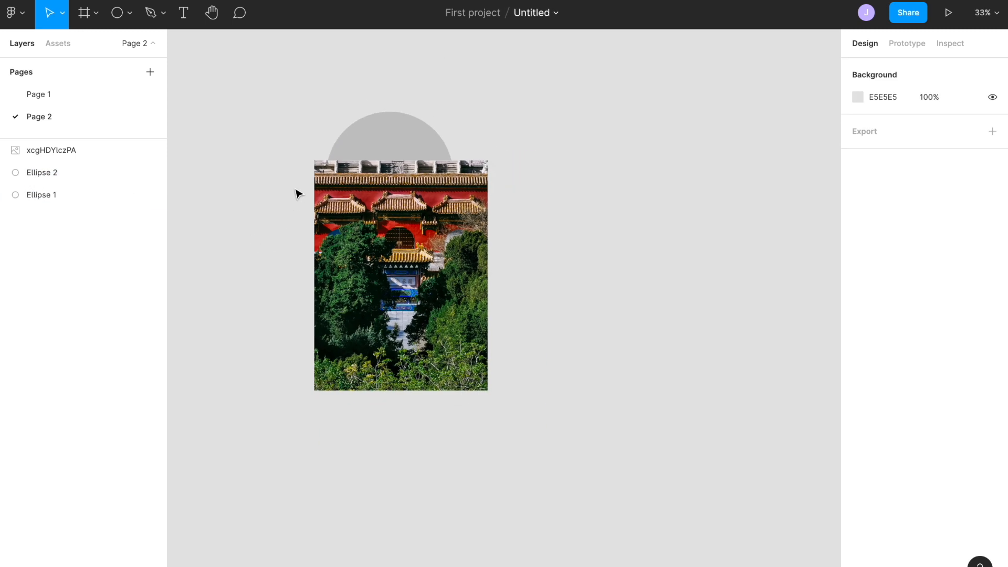
pyautogui.moveTo(270, 111); pyautogui.dragTo(538, 394)
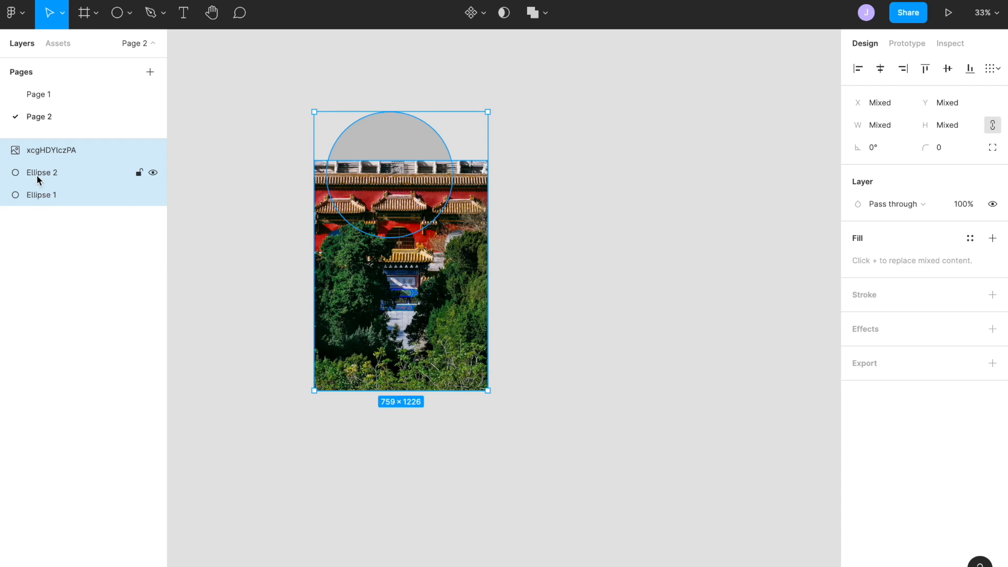
pyautogui.rightClick(395, 211)
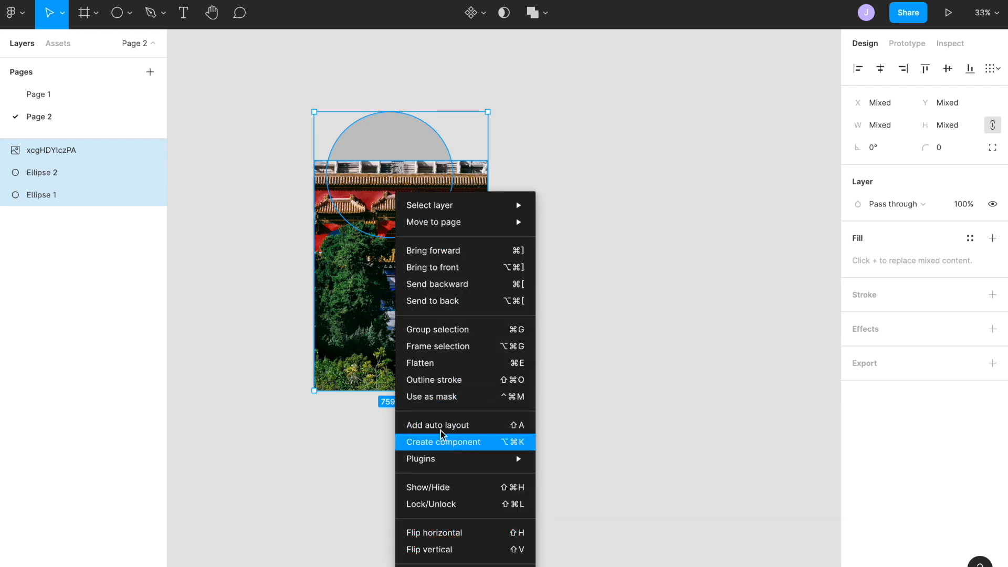
pyautogui.click(449, 404)
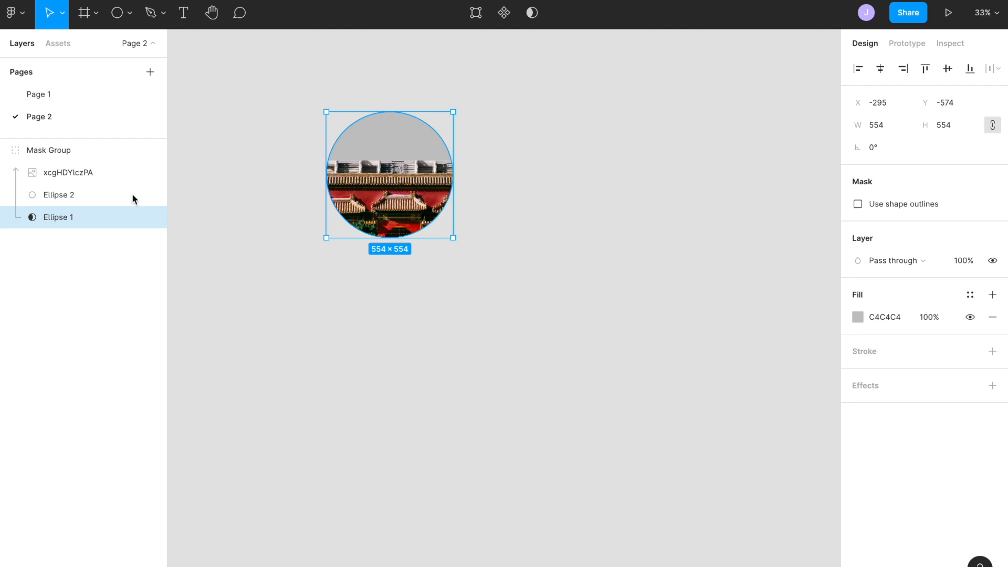
pyautogui.click(68, 168)
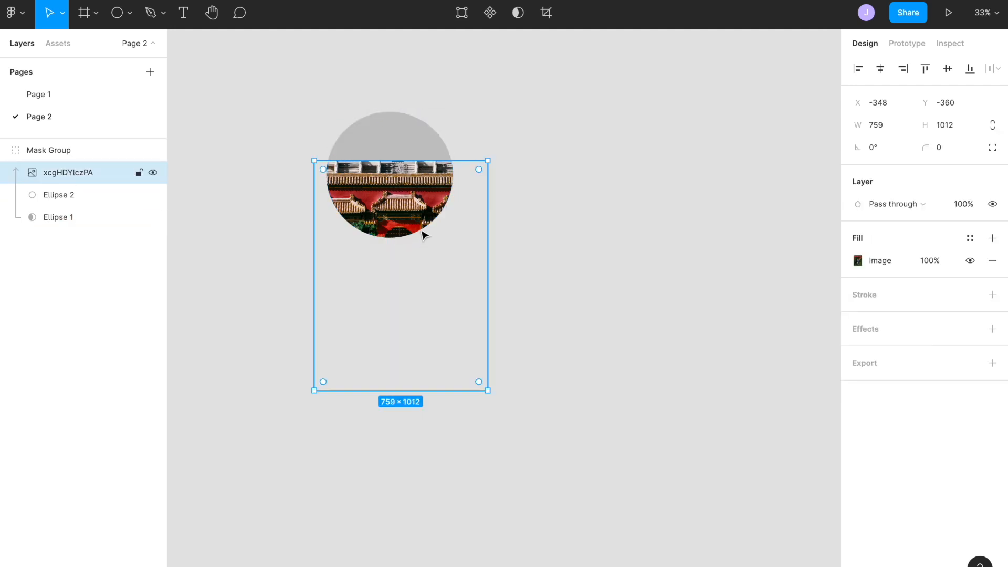
pyautogui.click(265, 229)
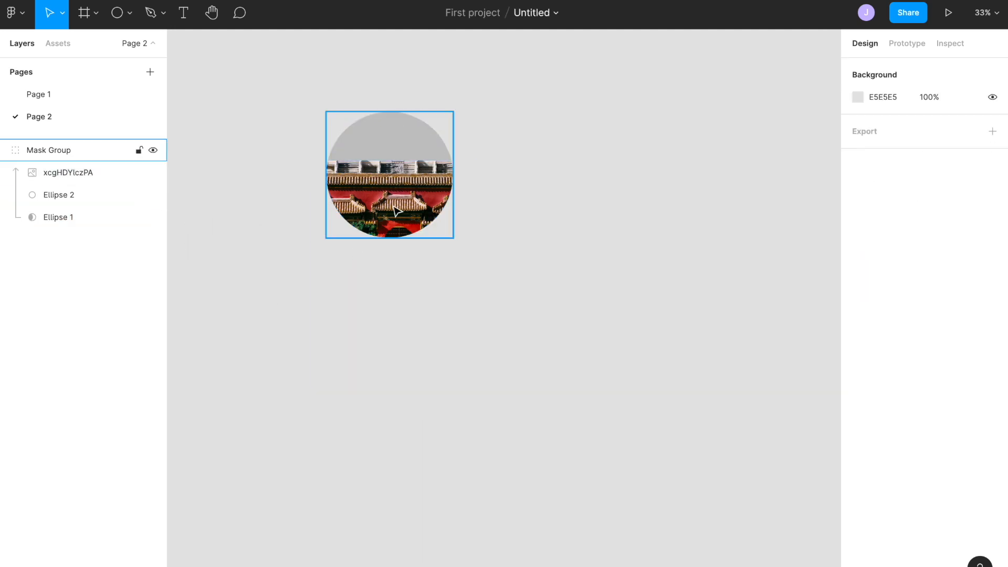
# - Select the photo layer inside the mask group and move it up to about X -397, Y -590 so it fills the circle
pyautogui.click(74, 178)
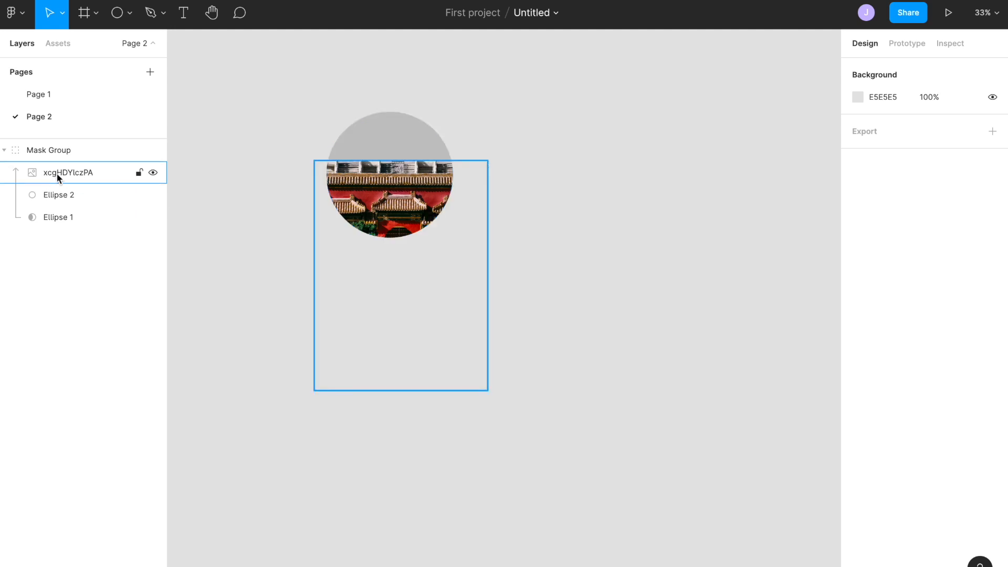
pyautogui.click(53, 173)
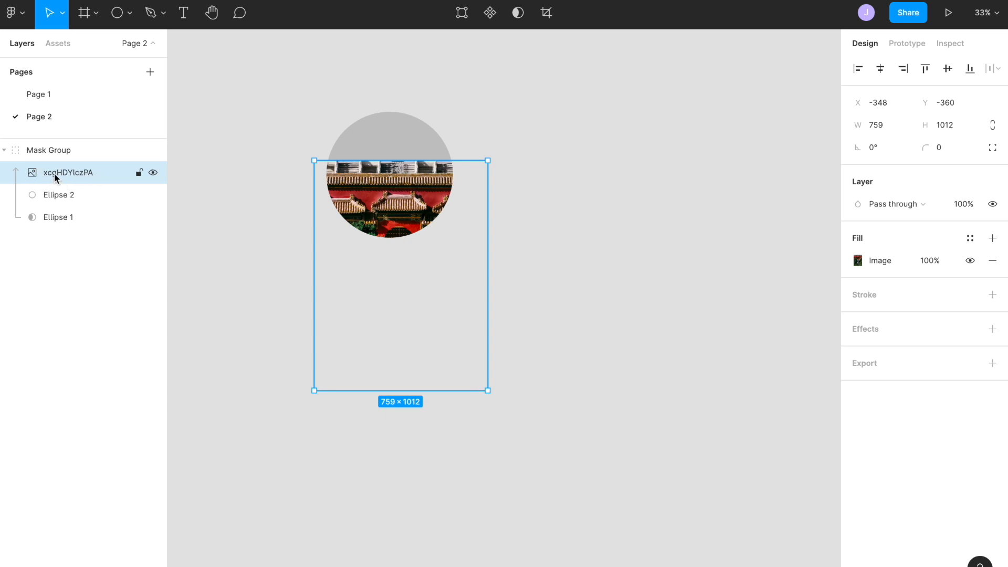
pyautogui.moveTo(406, 209); pyautogui.dragTo(394, 162)
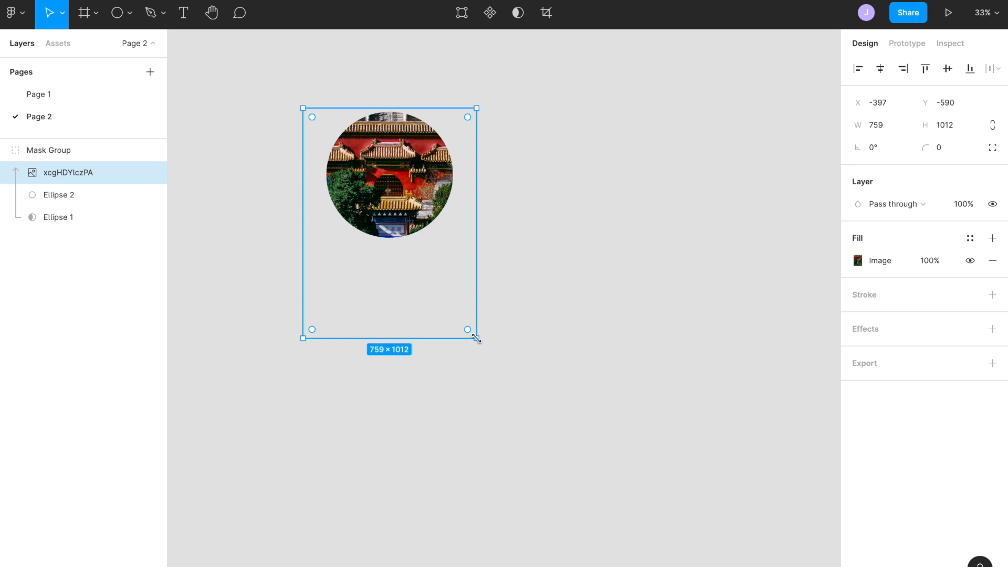
# - Scale the masked photo down to about 583 × 776 and reposition it within the circle at about X -344, Y -606
pyautogui.moveTo(476, 338); pyautogui.dragTo(453, 310)
pyautogui.moveTo(406, 234); pyautogui.dragTo(387, 160)
pyautogui.moveTo(413, 205)
pyautogui.mouseDown()
pyautogui.moveTo(468, 219)
pyautogui.moveTo(381, 206)
pyautogui.moveTo(400, 248)
pyautogui.moveTo(415, 160)
pyautogui.moveTo(408, 215)
pyautogui.mouseUp()
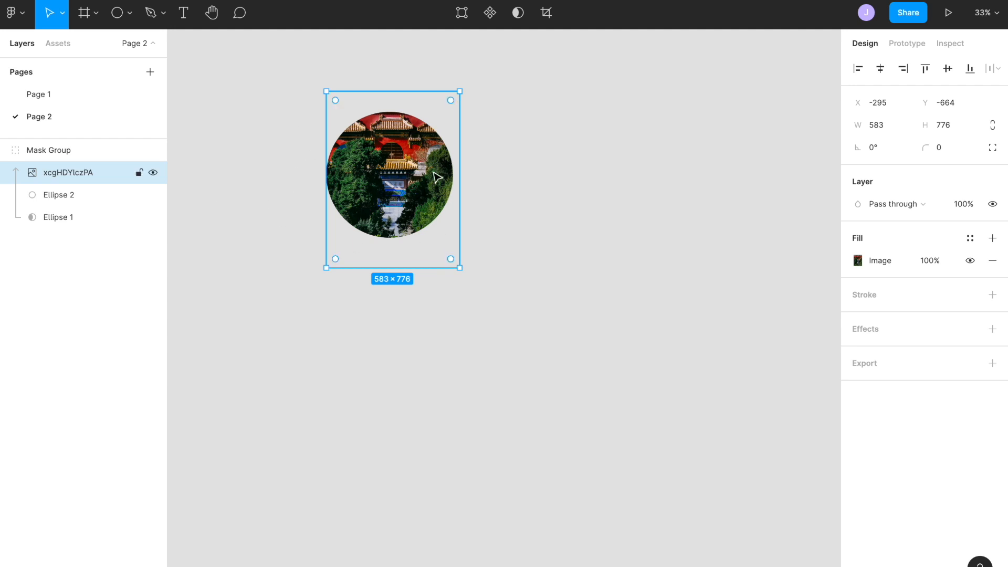
pyautogui.moveTo(376, 208)
pyautogui.mouseDown()
pyautogui.moveTo(325, 194)
pyautogui.moveTo(349, 178)
pyautogui.moveTo(360, 210)
pyautogui.mouseUp()
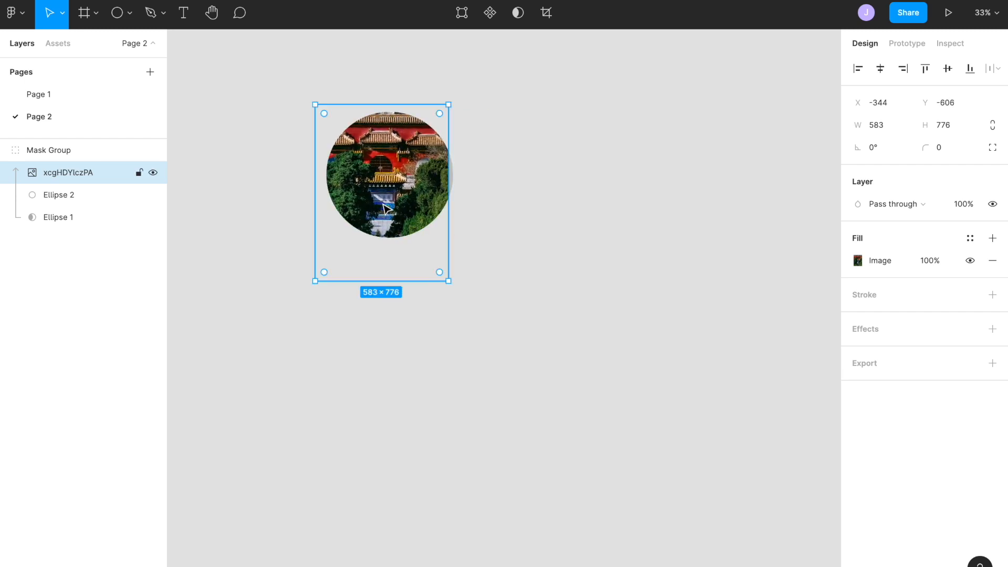
# - Resize the masked photo to about 713 × 950 and place it over the circle at about X -374, Y -574
pyautogui.moveTo(445, 284); pyautogui.dragTo(481, 324)
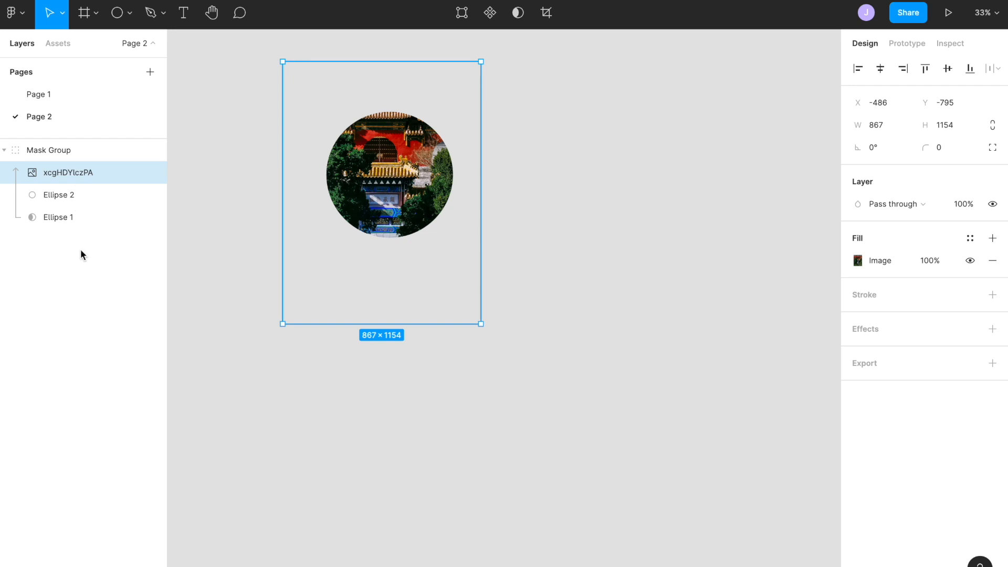
pyautogui.moveTo(478, 318); pyautogui.dragTo(463, 277)
pyautogui.moveTo(402, 158); pyautogui.dragTo(410, 111)
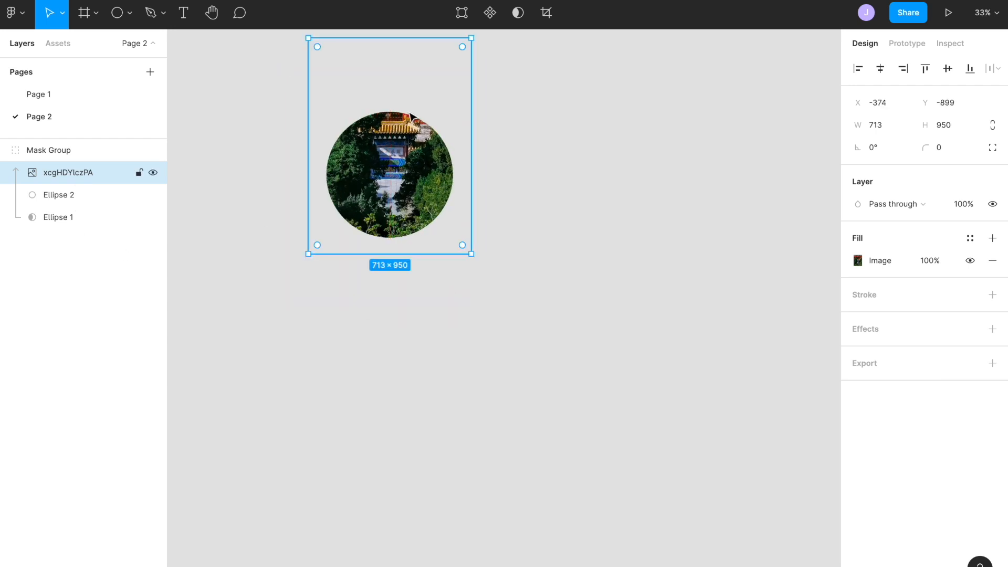
pyautogui.moveTo(389, 175); pyautogui.dragTo(386, 284)
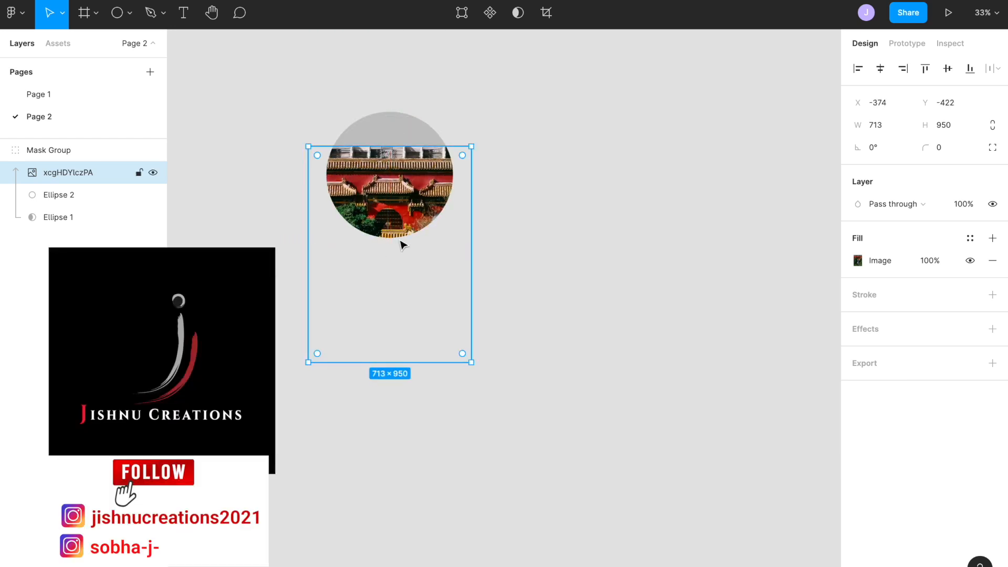
pyautogui.moveTo(387, 200)
pyautogui.mouseDown()
pyautogui.moveTo(374, 200)
pyautogui.moveTo(376, 186)
pyautogui.mouseUp()
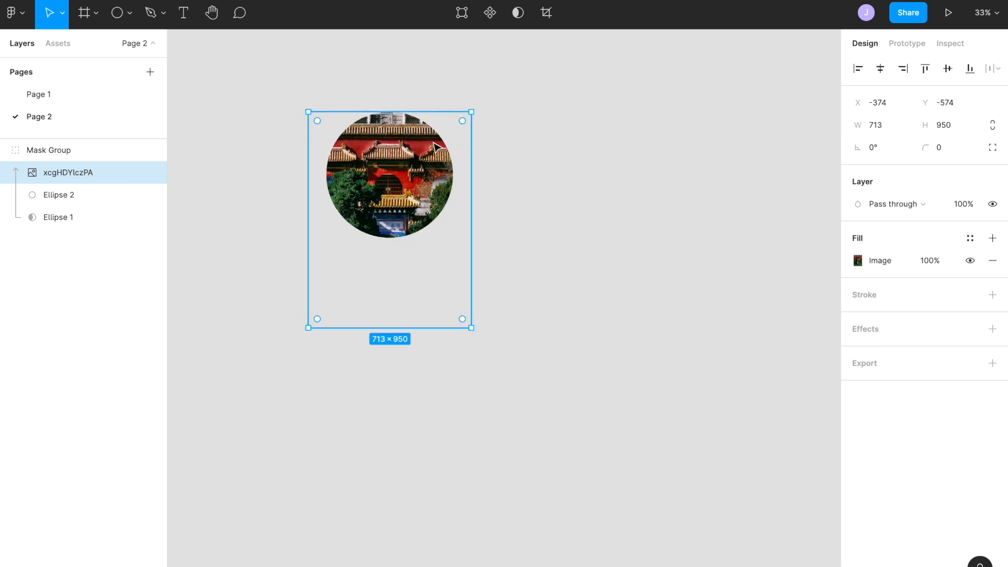